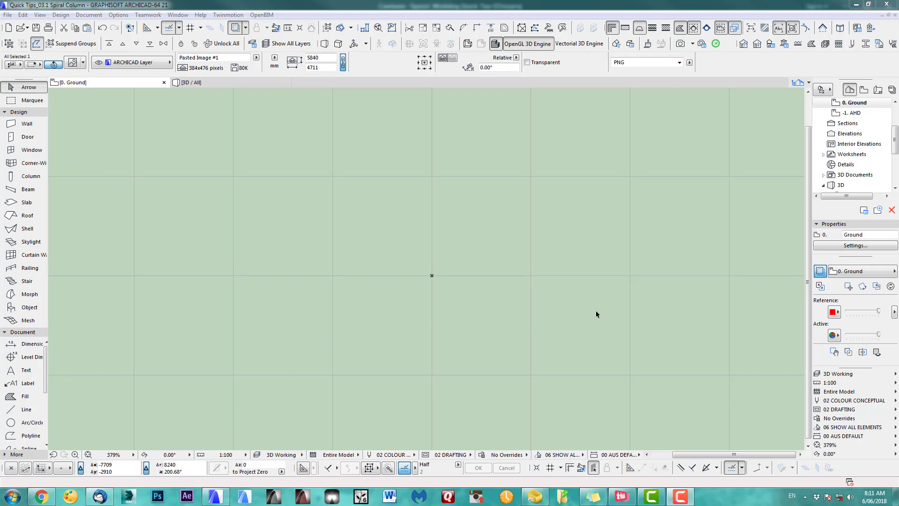
Examine the circled twisted fluting on the shaft in the reference column image
click(669, 307)
middle_drag(682, 305, 273, 304)
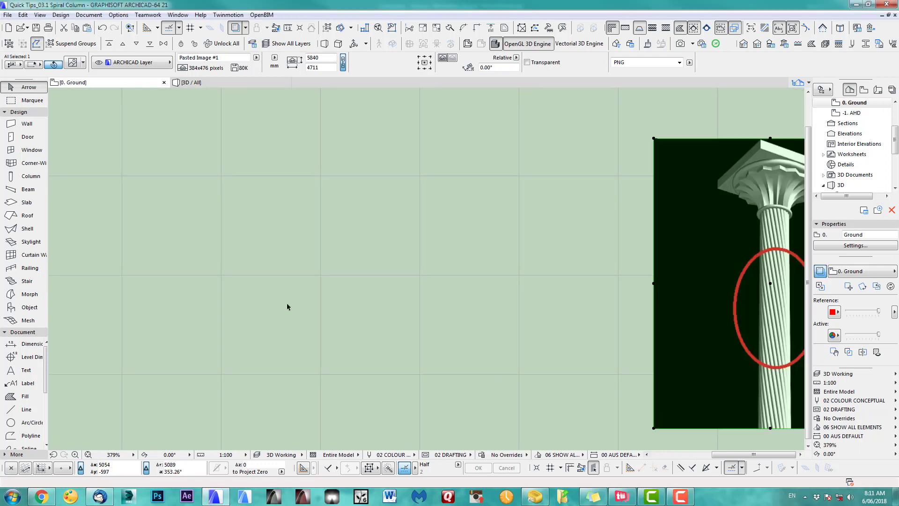
middle_drag(586, 302, 309, 298)
scroll(458, 330, up, 1)
middle_drag(459, 330, 414, 303)
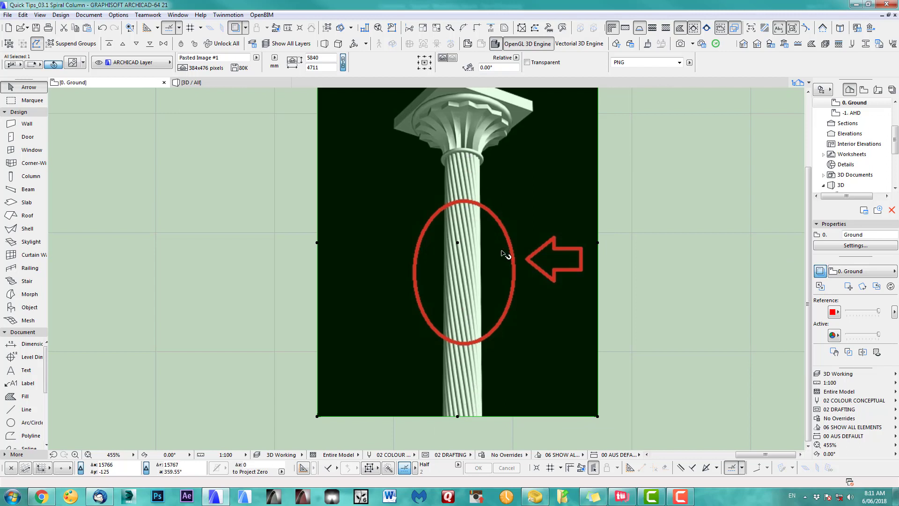
scroll(426, 287, down, 3)
middle_drag(425, 287, 606, 306)
mouse_move(377, 300)
middle_down()
mouse_move(562, 317)
mouse_move(498, 295)
middle_up()
scroll(499, 295, up, 1)
Place a round column 400 mm across and 3000 mm high on the 3DColumns layer at the project origin and check it in 3D
double_click(31, 176)
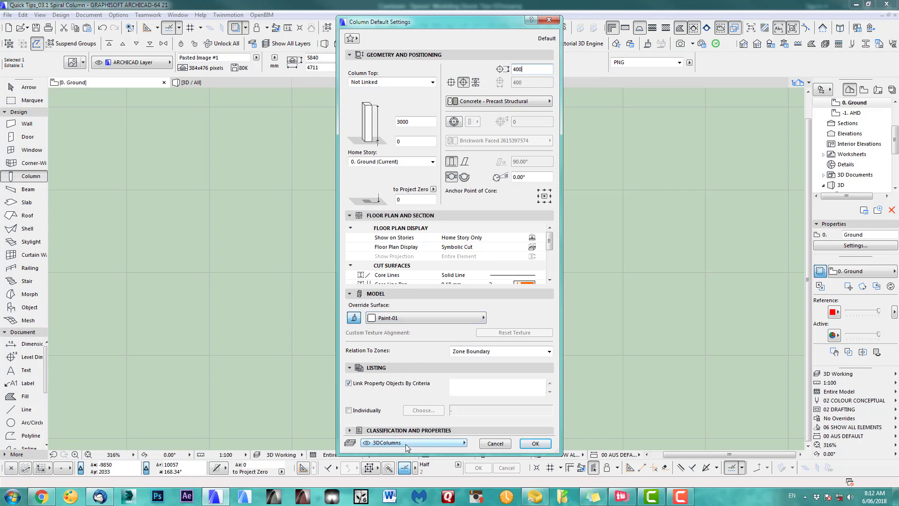
click(535, 444)
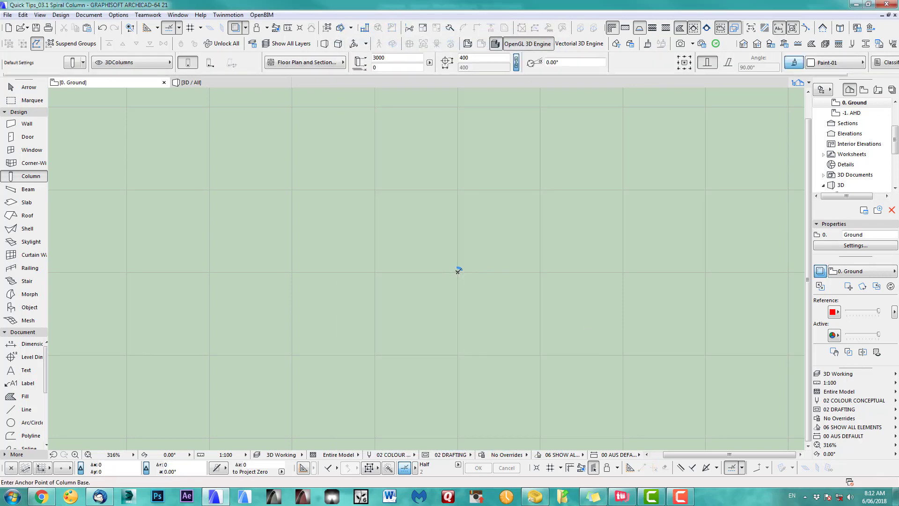
scroll(449, 277, up, 7)
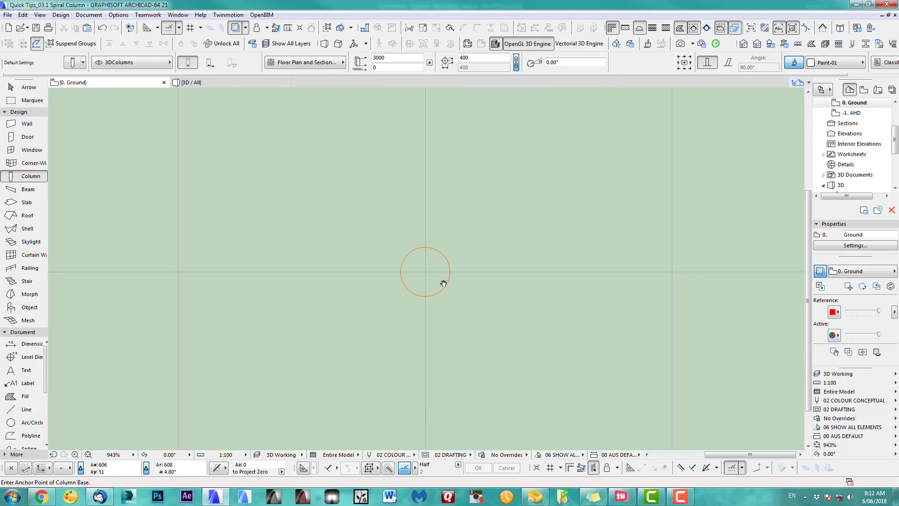
click(412, 265)
key(F3)
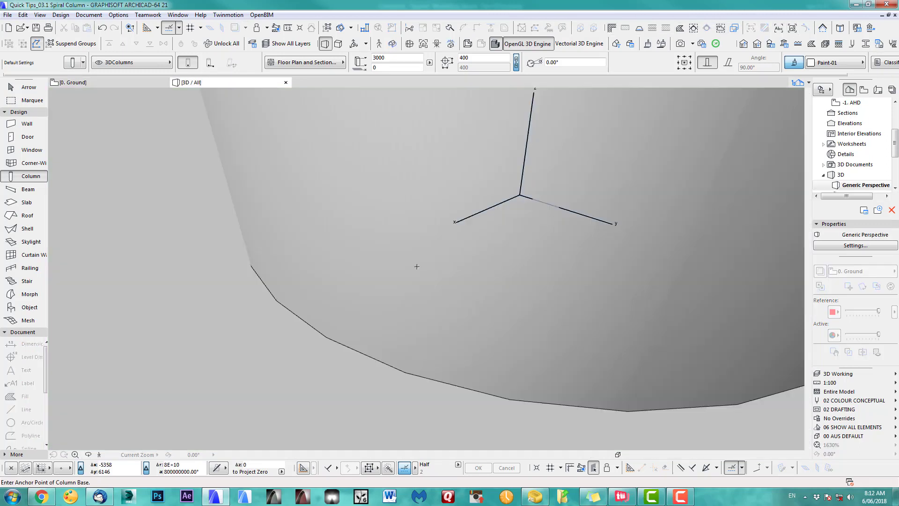
scroll(417, 333, down, 7)
middle_drag(434, 257, 428, 279)
Return to the ground floor plan and choose Spiral 21 from Basic Shapes as the default object
key(F2)
scroll(431, 275, up, 2)
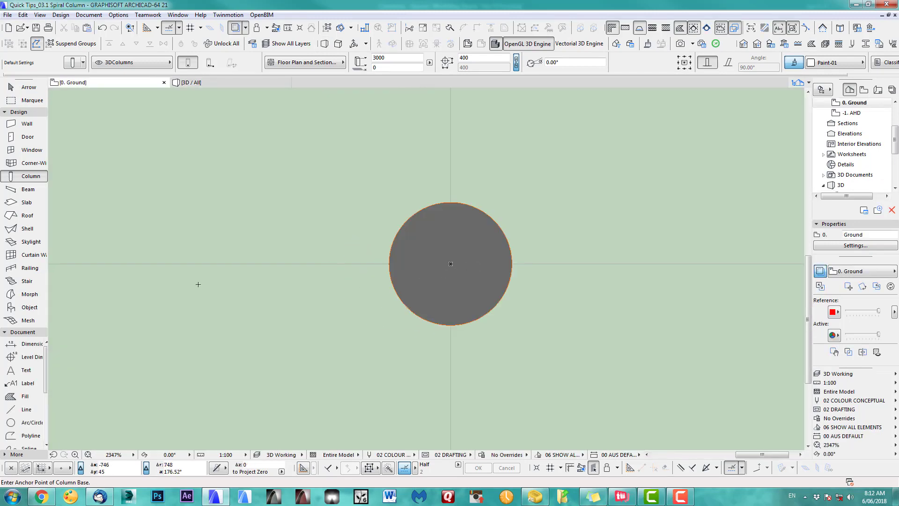
double_click(30, 307)
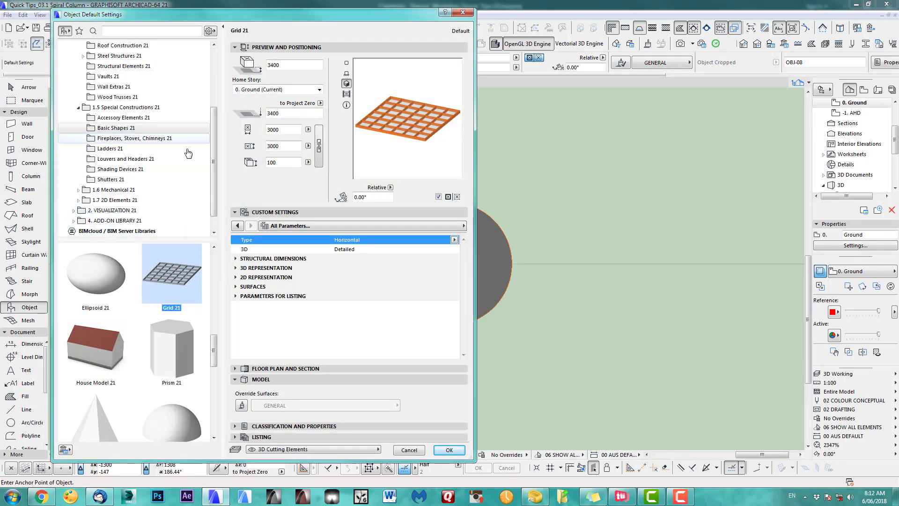
scroll(213, 337, down, 3)
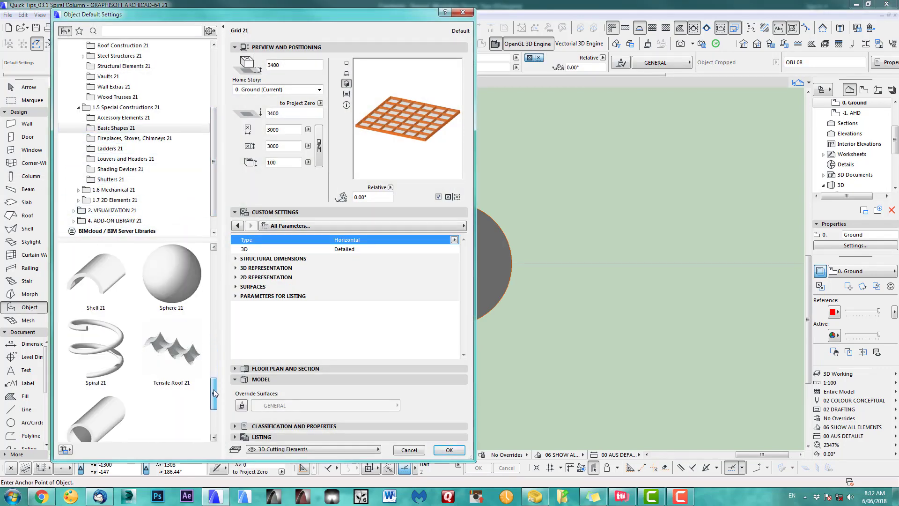
click(105, 289)
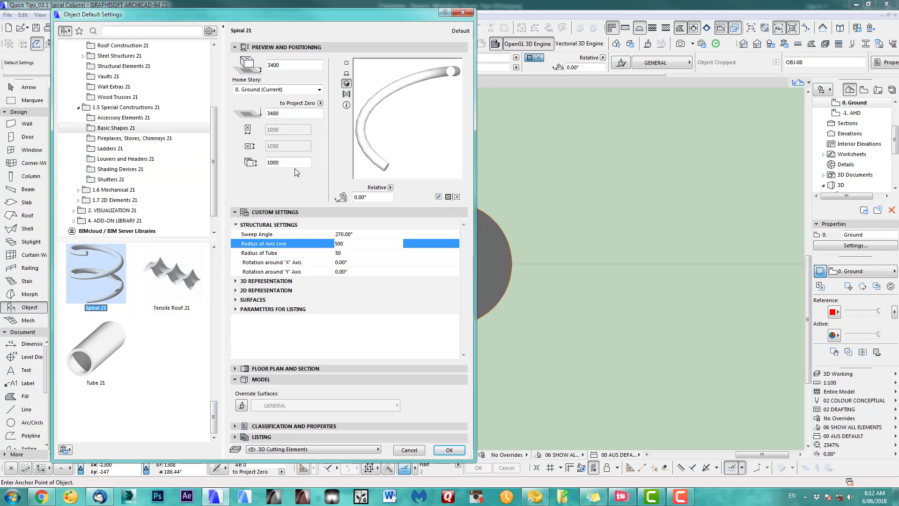
Set the spiral's height to 3000, sweep angle to 180°, radius of axis line to 200 and radius of tube to 10
double_click(283, 162)
text(300)
click(355, 234)
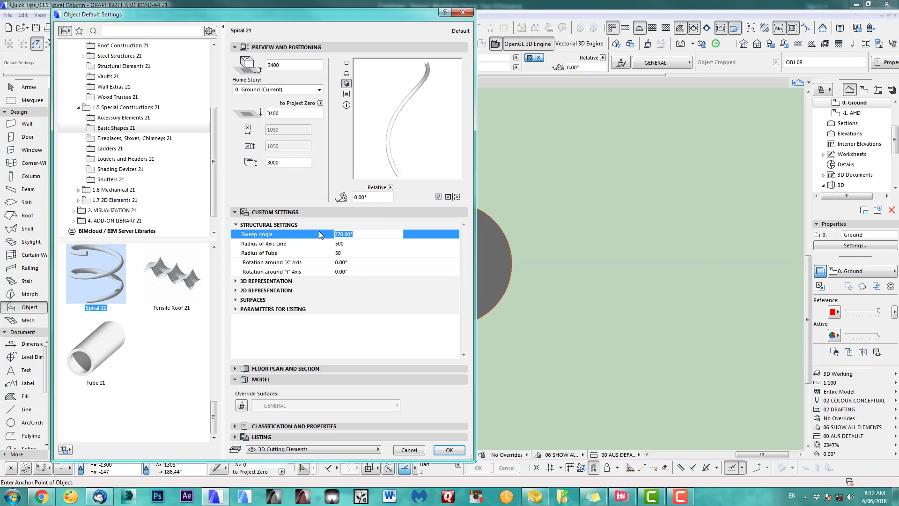
text(180)
click(360, 244)
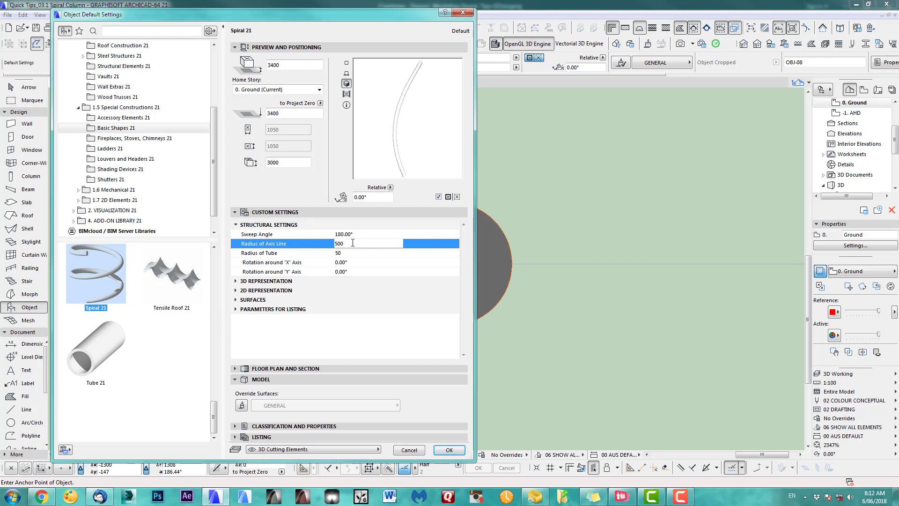
drag(338, 244, 333, 244)
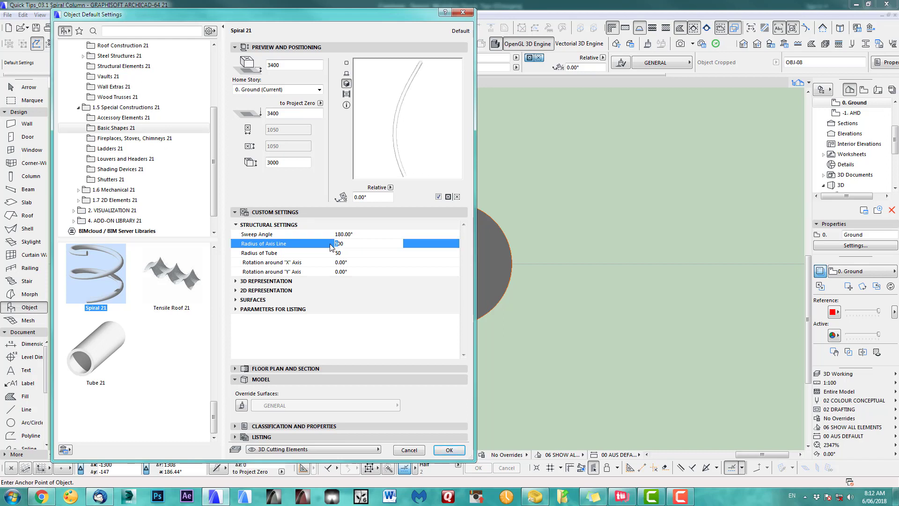
key(Return)
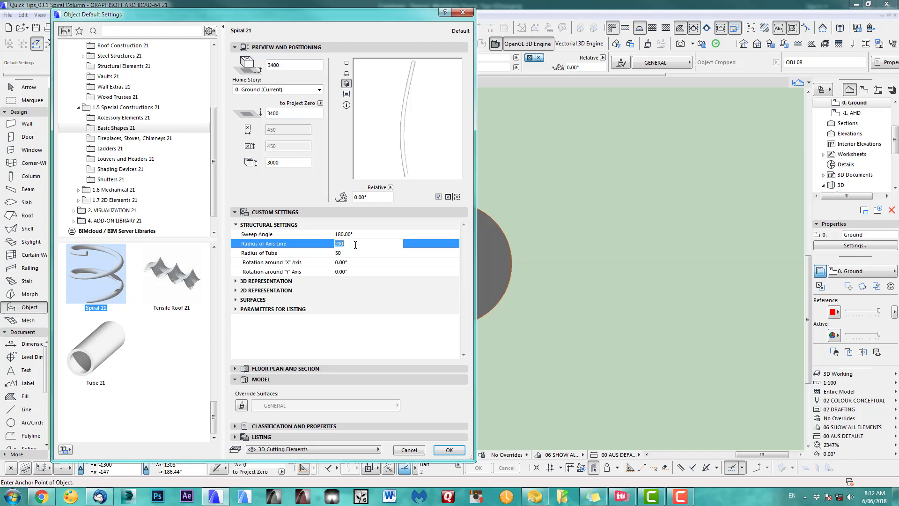
click(348, 253)
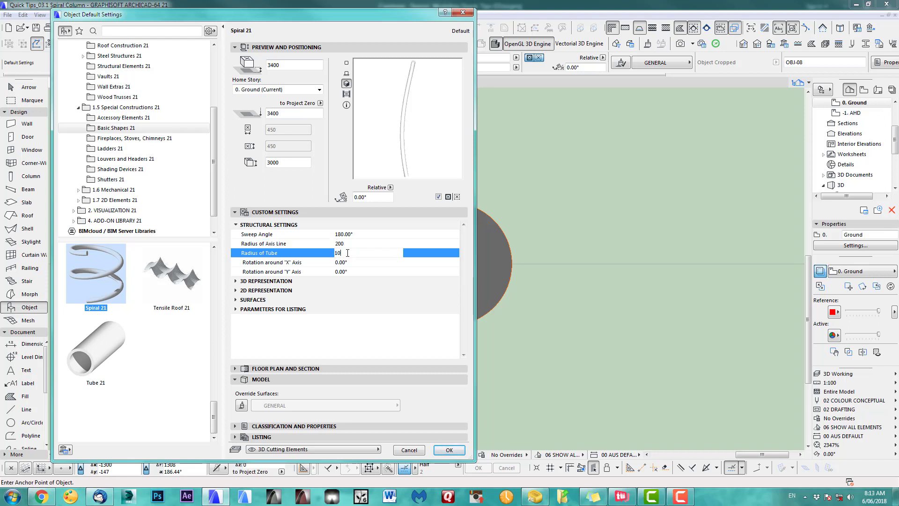
key(Return)
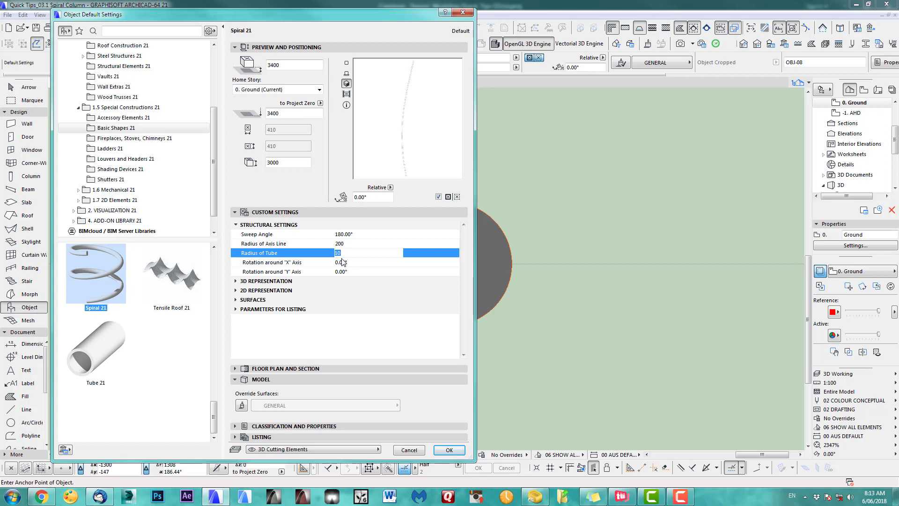
Assign the spiral to the 3DColumns layer and place it at the column's centre
click(347, 64)
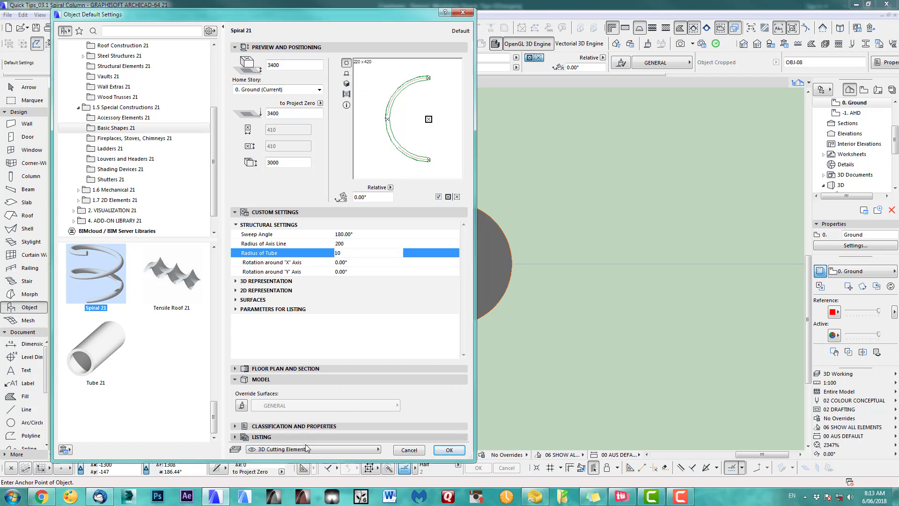
click(331, 448)
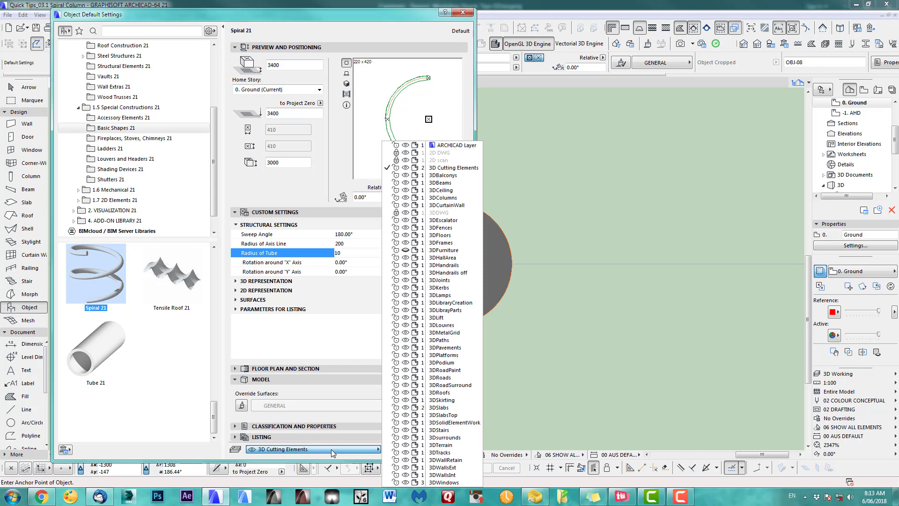
click(454, 198)
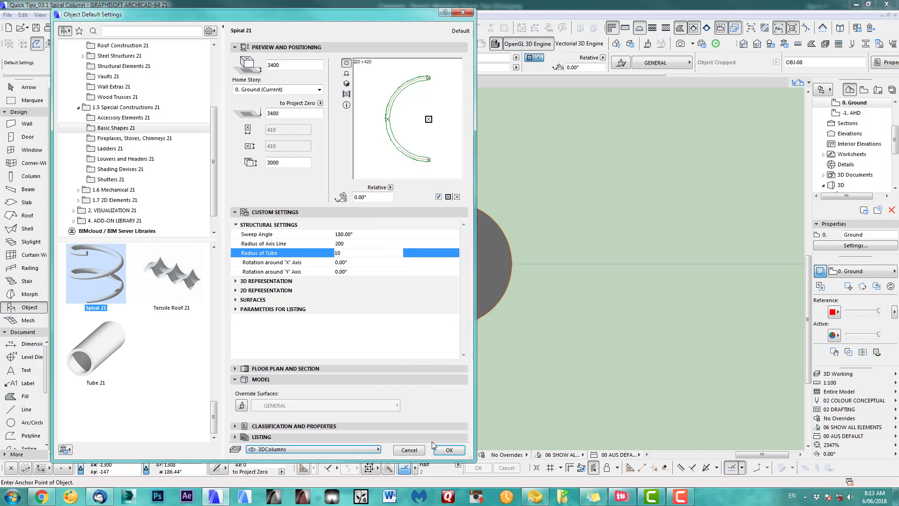
click(449, 451)
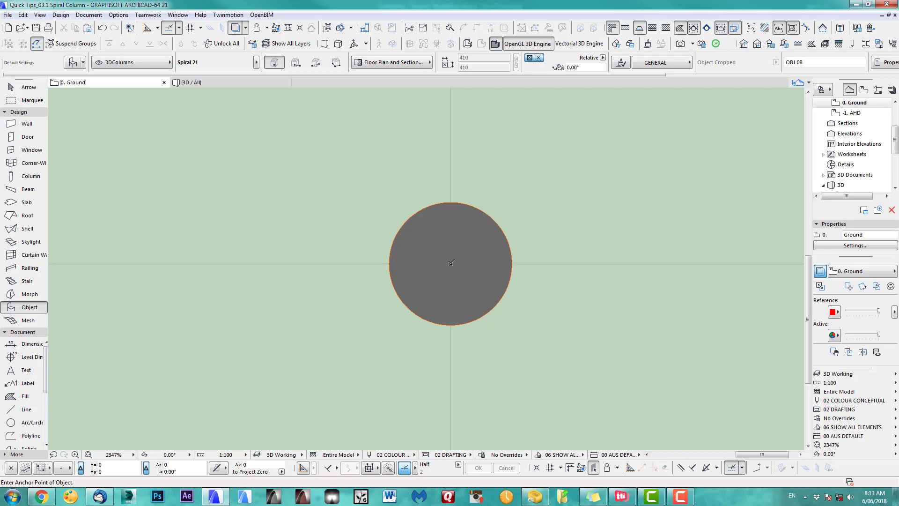
click(450, 263)
In 3D, move the spiral 3400 mm vertically down to the centre of the column's base
key(F3)
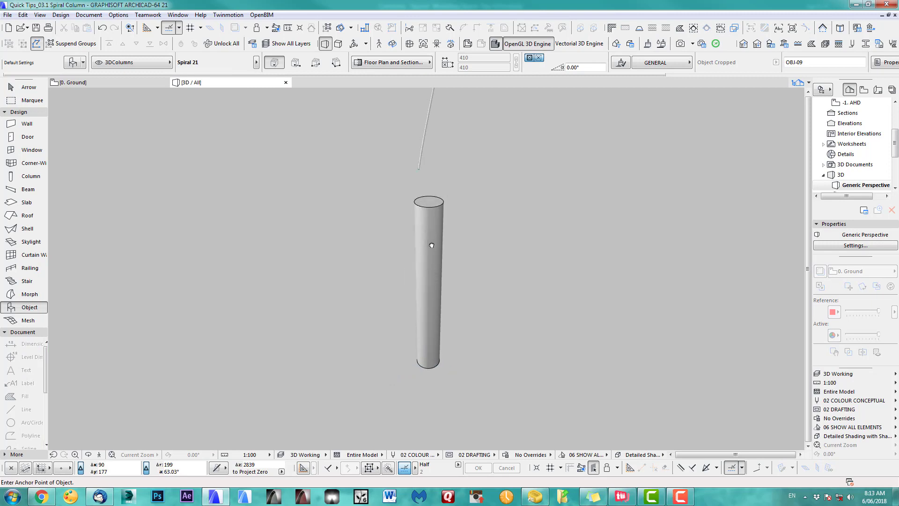
key(Escape)
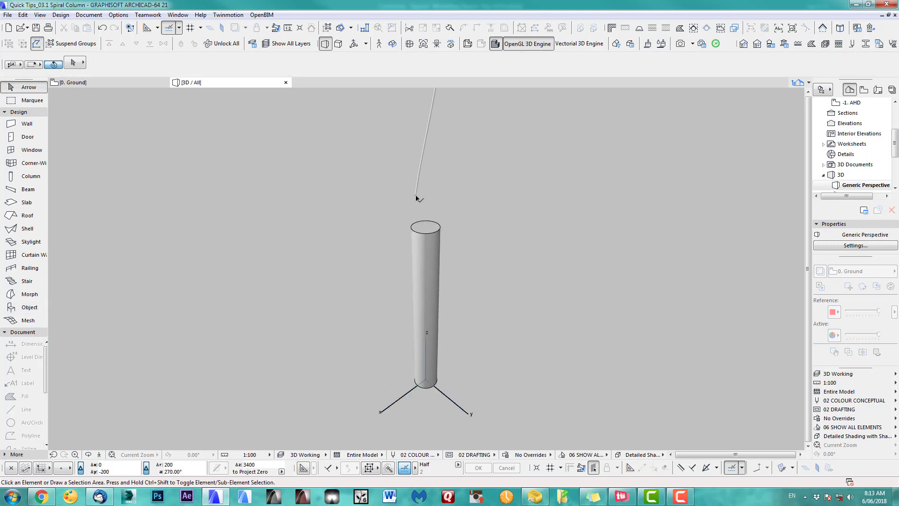
click(416, 197)
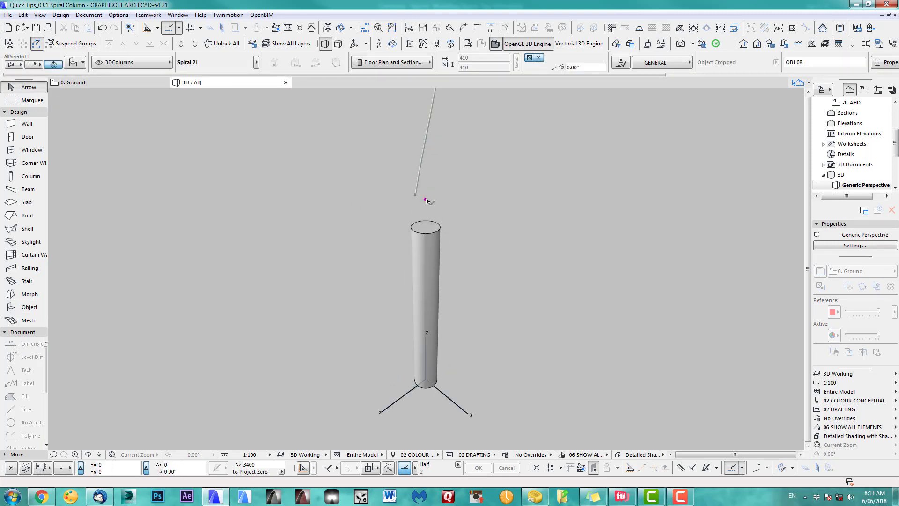
click(427, 200)
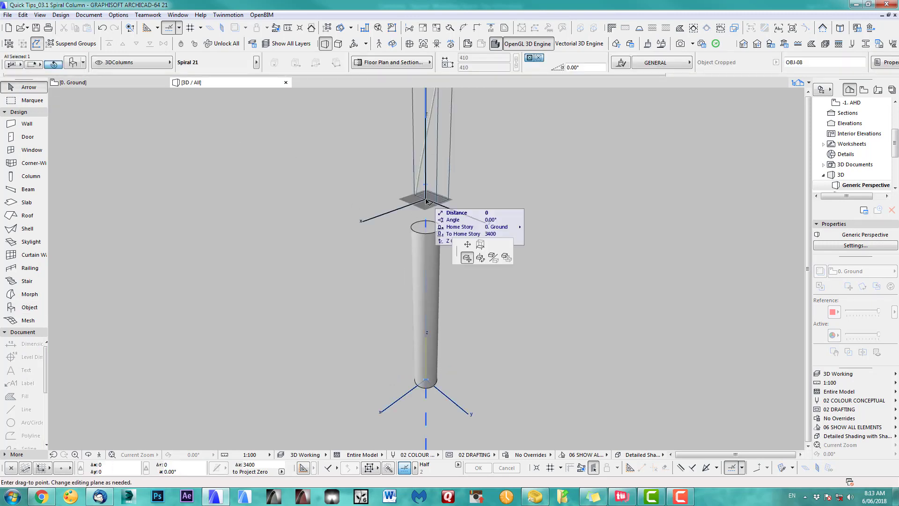
click(426, 380)
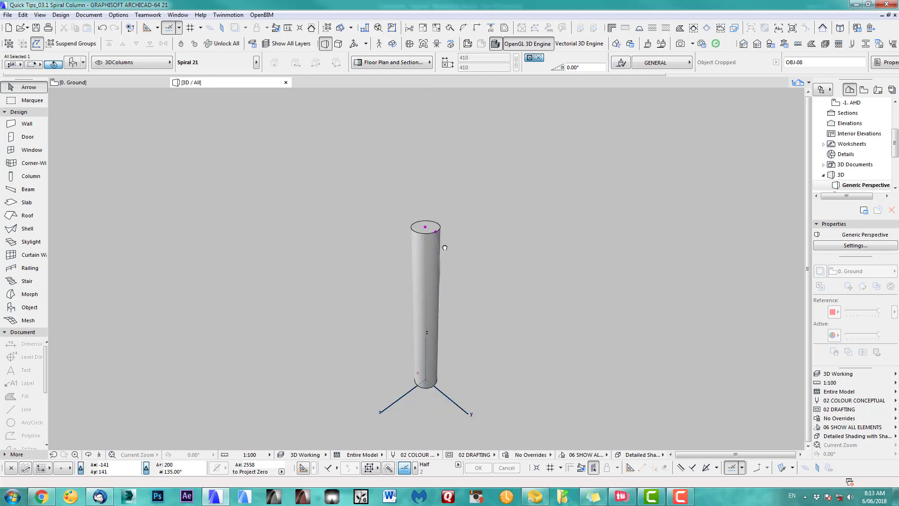
scroll(443, 236, up, 5)
middle_drag(425, 229, 383, 246)
Select the placed spiral on the floor plan and set its sweep angle to 10°
key(F2)
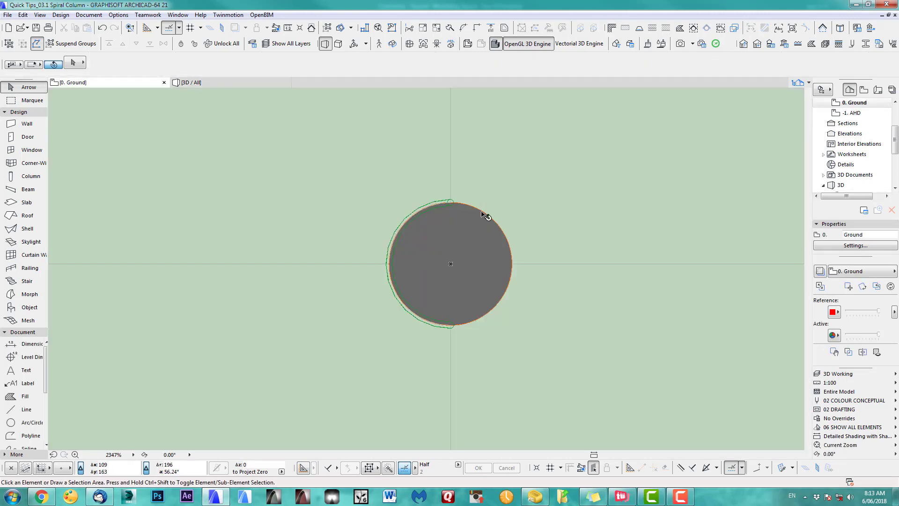
click(451, 203)
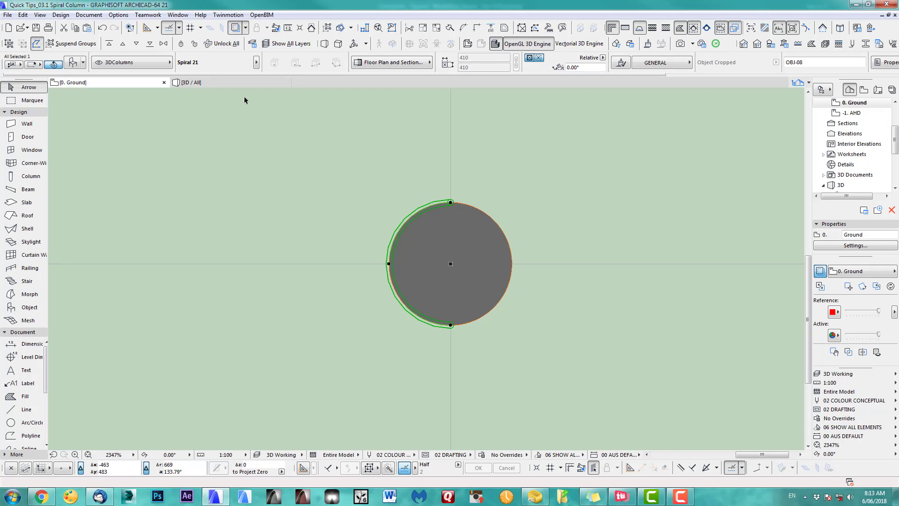
click(73, 63)
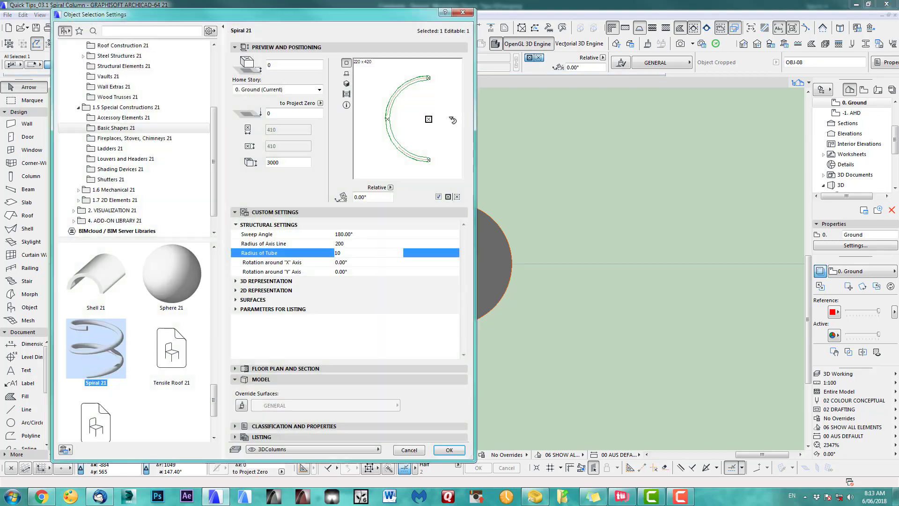
click(350, 234)
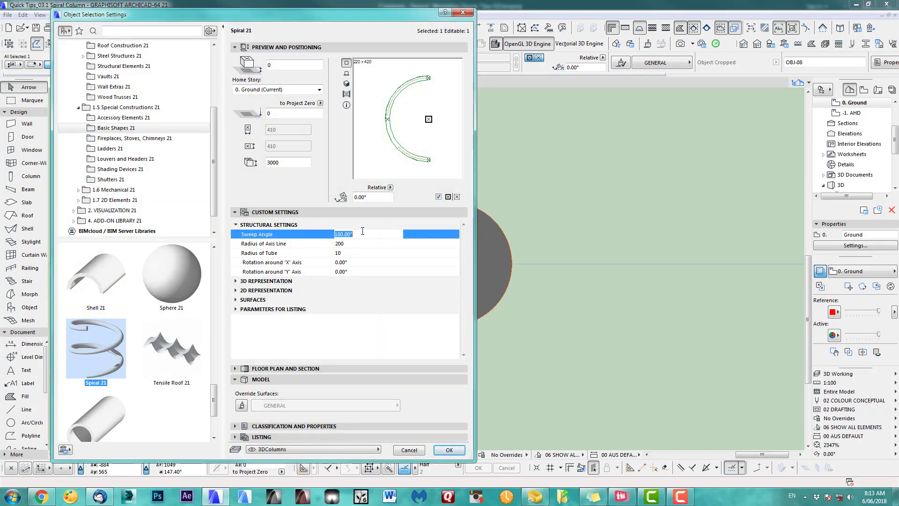
text(10)
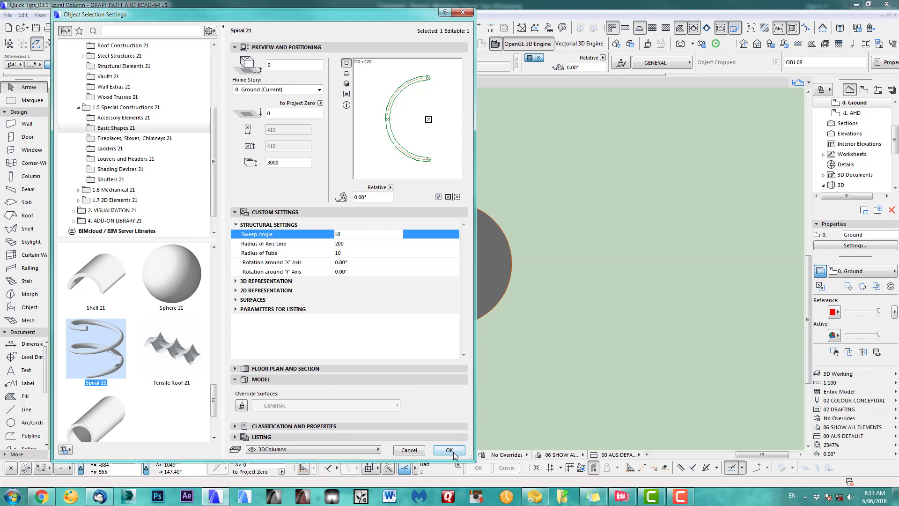
click(449, 450)
Set up a rotational Multiply of the spiral using Increment and Spread and Rotate to Path, with Pick Arc before Input off
scroll(450, 331, up, 2)
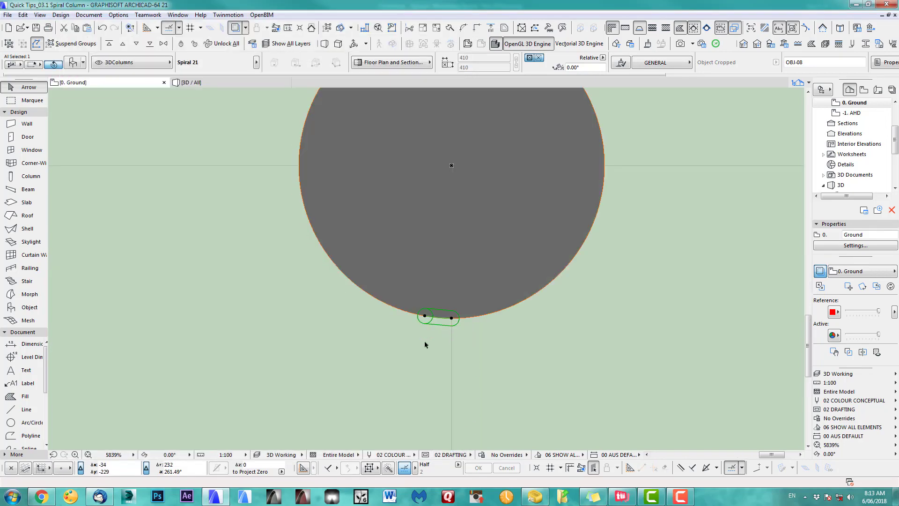
middle_drag(424, 341, 412, 356)
key(ctrl+u)
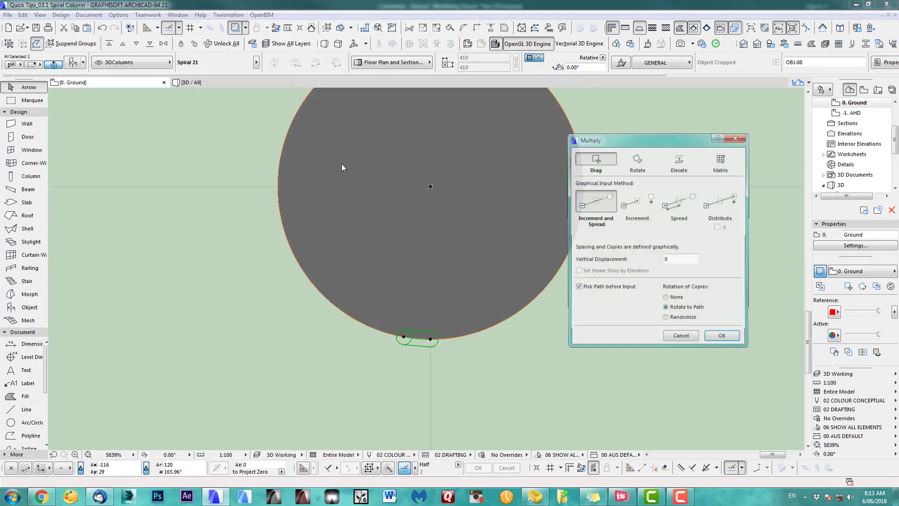
click(634, 162)
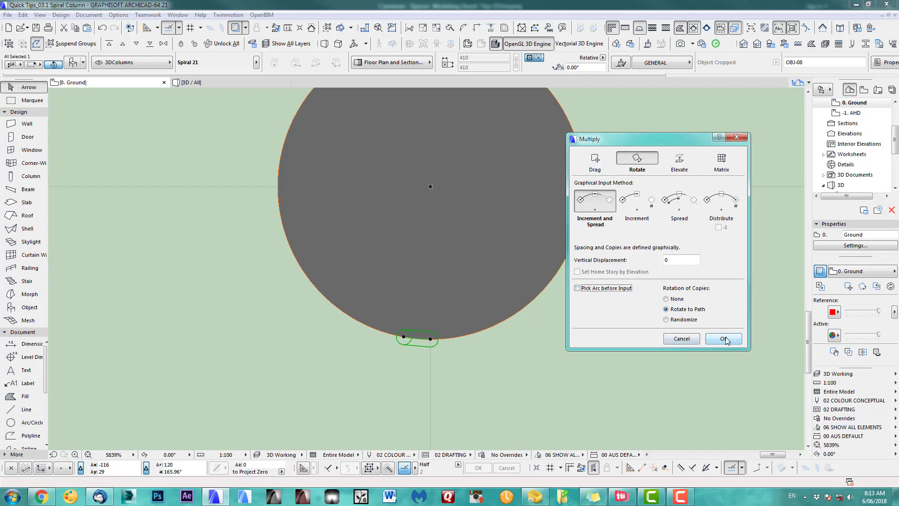
click(723, 338)
Rotate spiral copies about the column's centre in increments of about 6°, spreading them around the full circumference
click(431, 187)
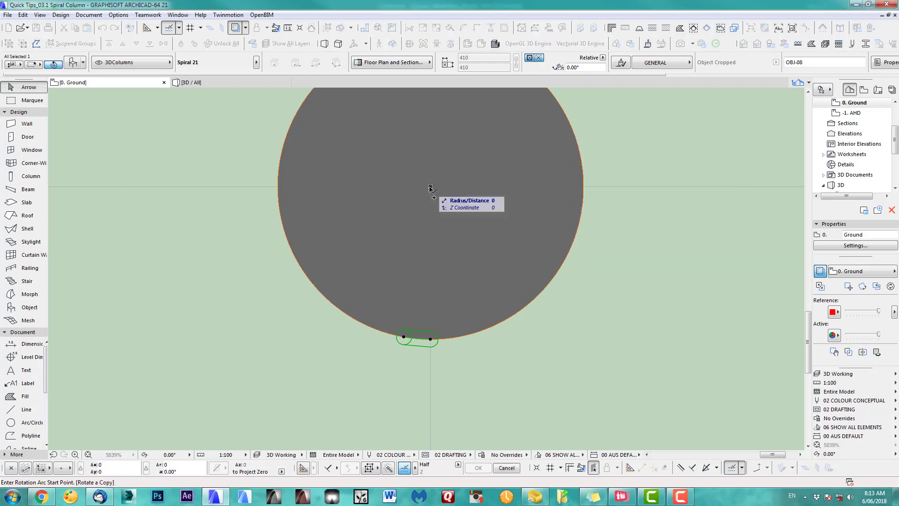
scroll(401, 356, up, 4)
scroll(400, 356, up, 3)
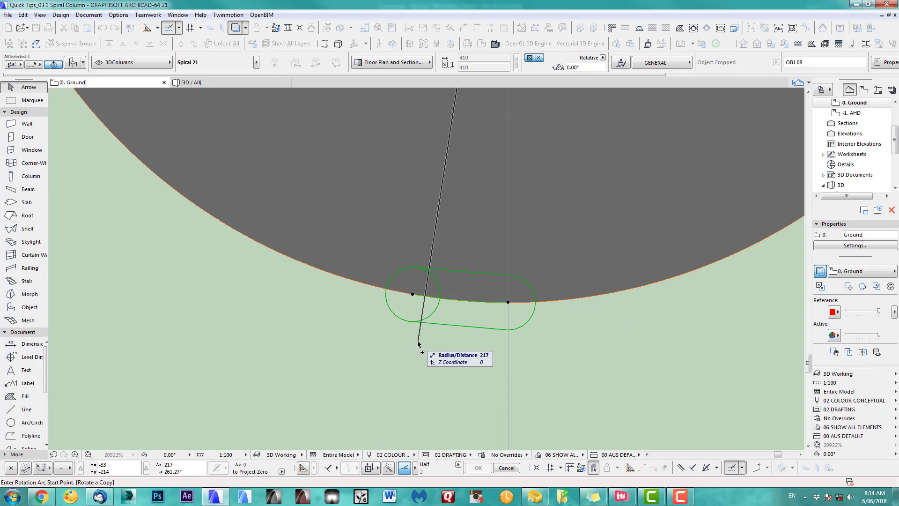
click(440, 302)
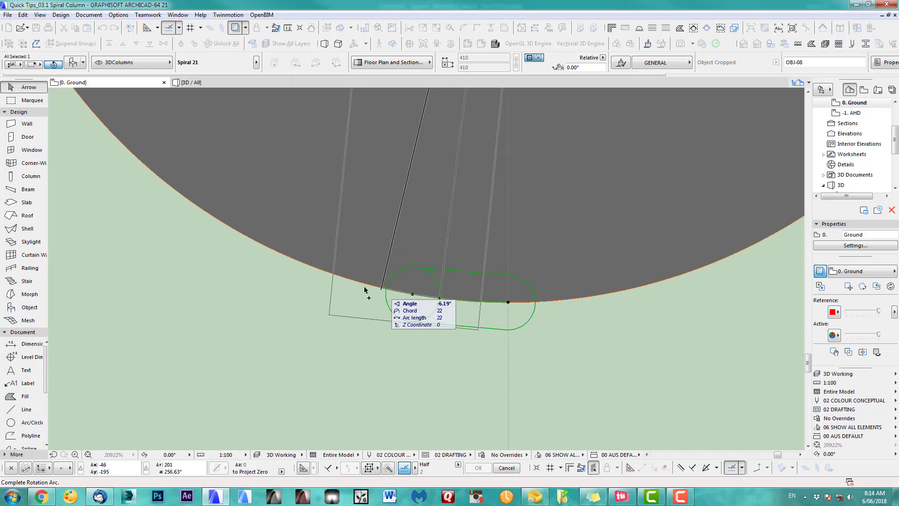
scroll(277, 285, down, 3)
scroll(296, 327, down, 5)
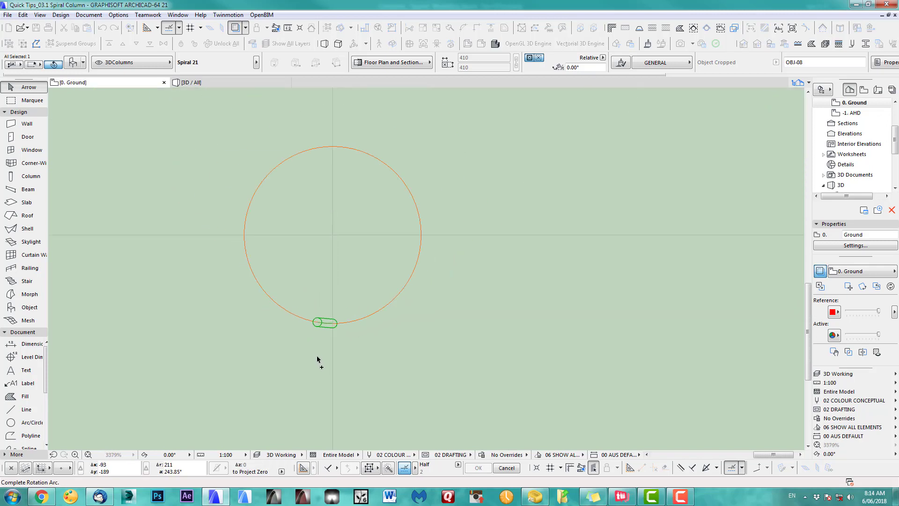
scroll(395, 323, up, 2)
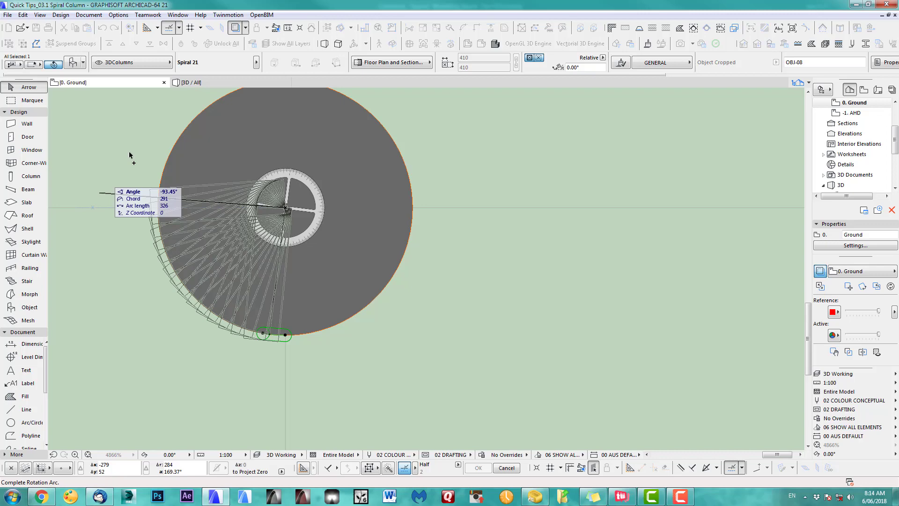
click(275, 354)
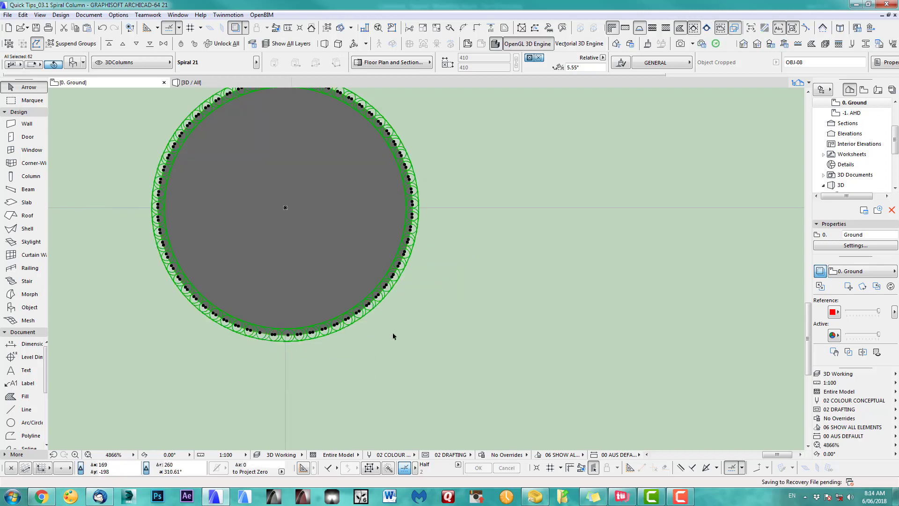
In the 3D view, select all the spiral objects around the column and set their sweep angle to 180°
key(F3)
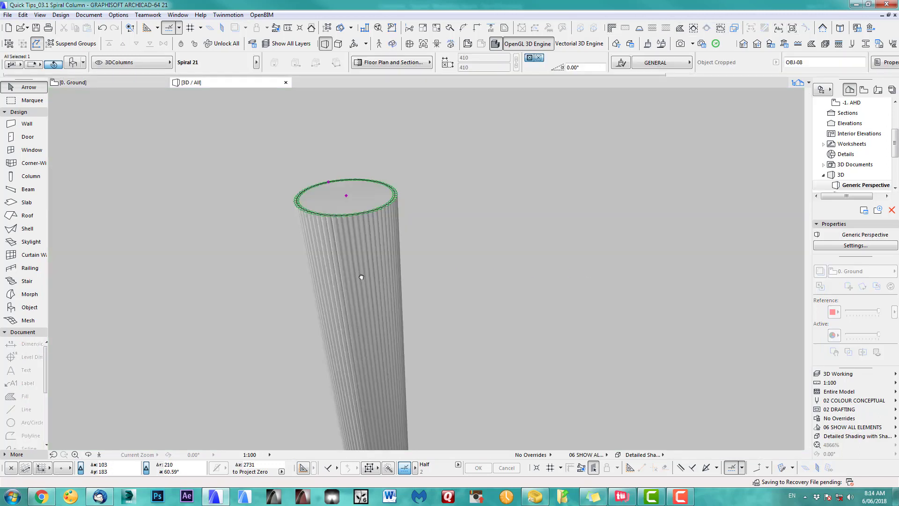
middle_drag(361, 276, 448, 222)
scroll(449, 243, down, 3)
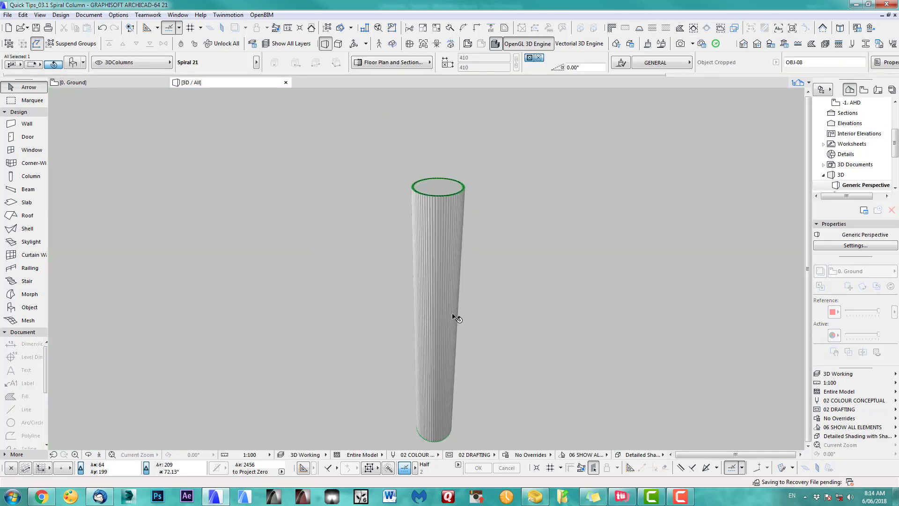
shift+middle_drag(456, 318, 422, 297)
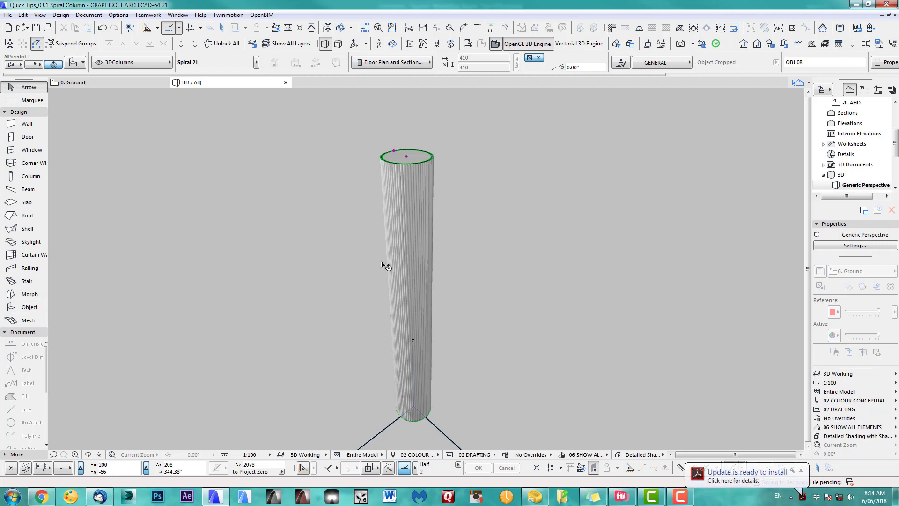
click(44, 310)
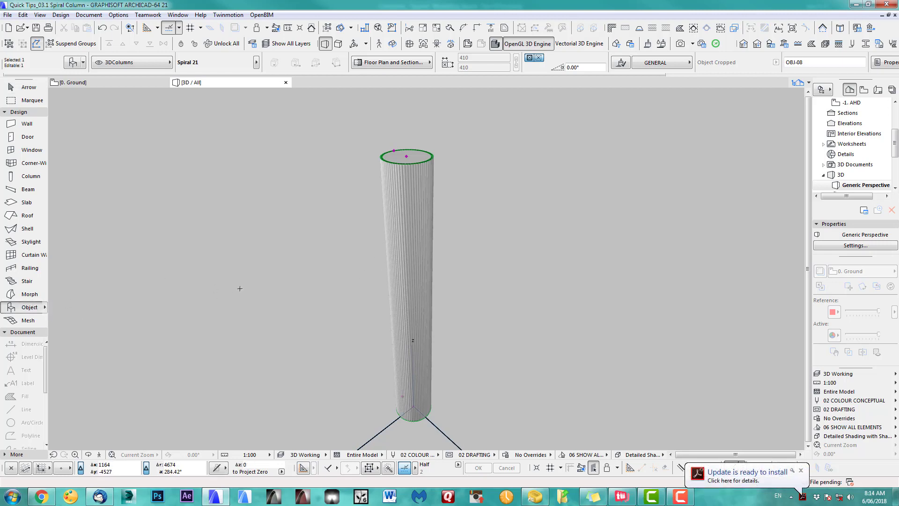
key(ctrl+a)
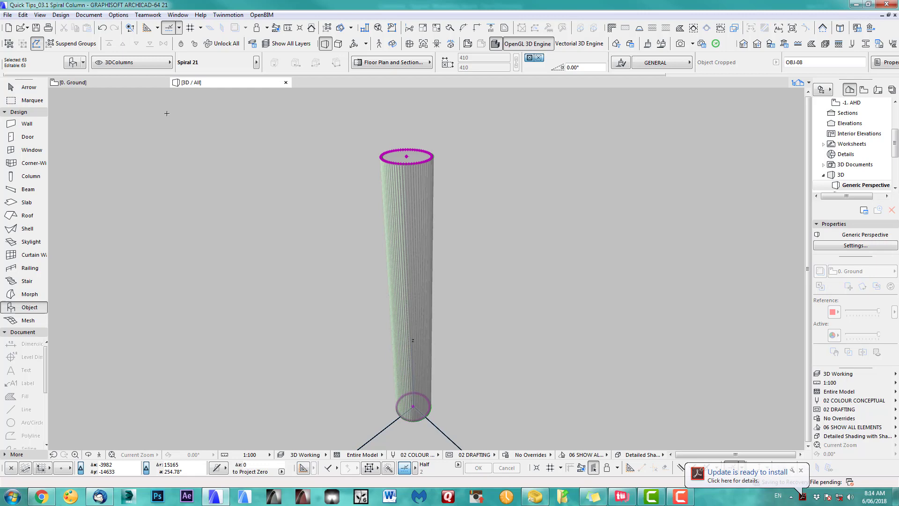
key(ctrl+t)
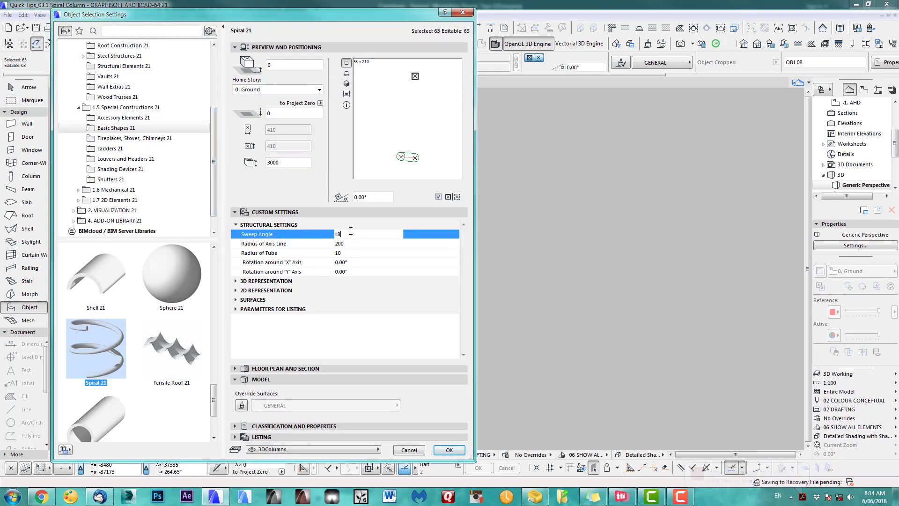
key(Return)
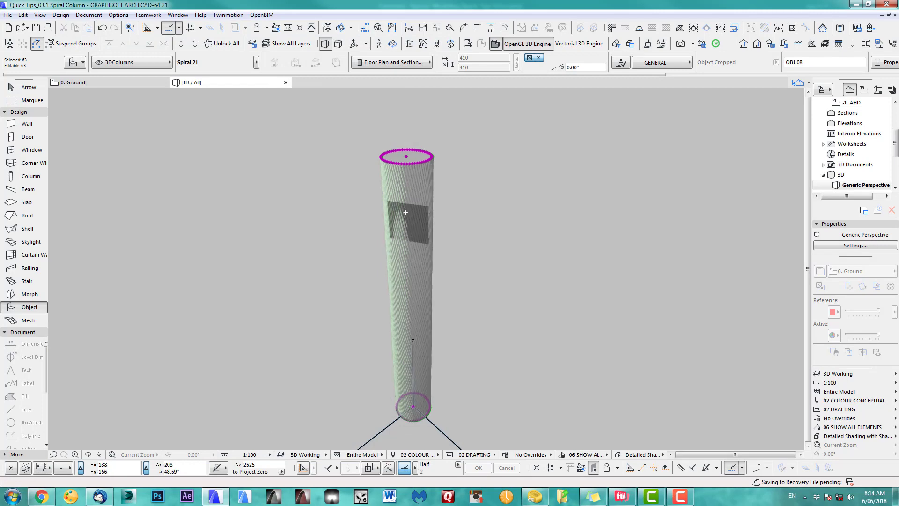
Reposition the sun in the perspective settings to a custom azimuth of about 106°
scroll(408, 306, up, 2)
middle_drag(408, 305, 403, 307)
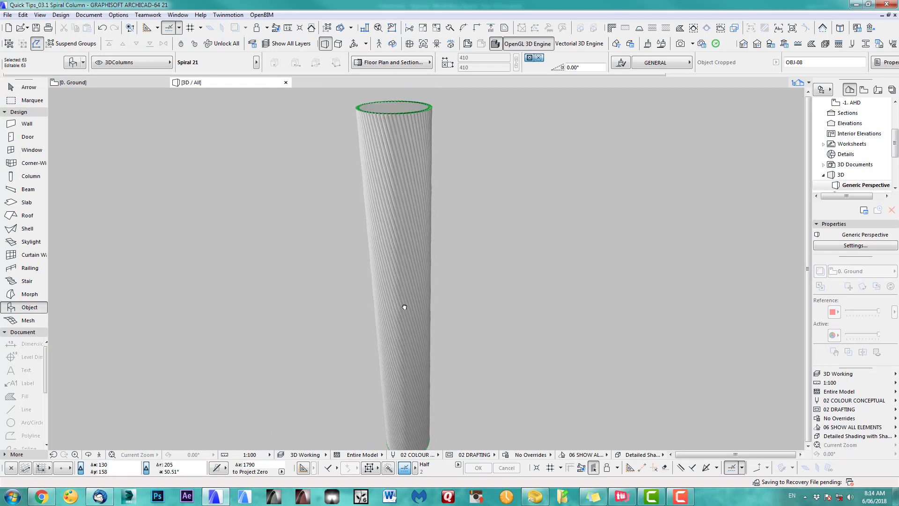
click(355, 45)
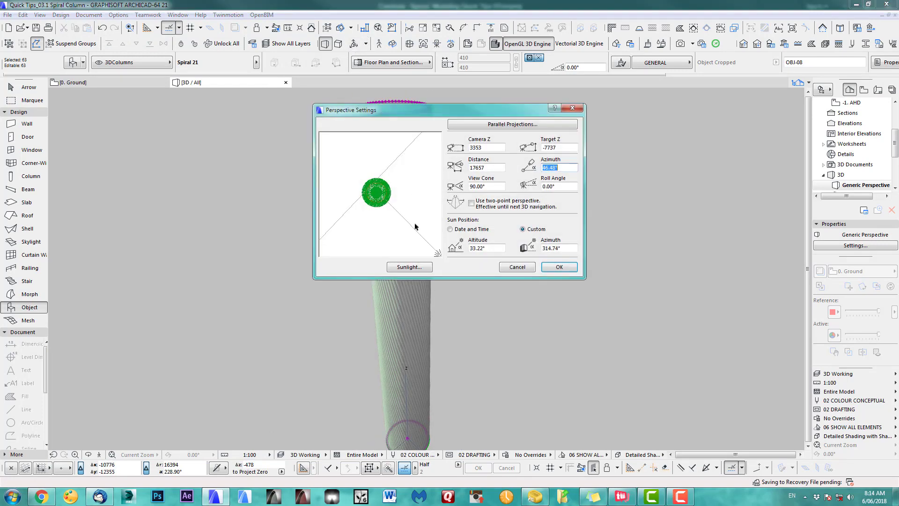
drag(349, 252, 366, 142)
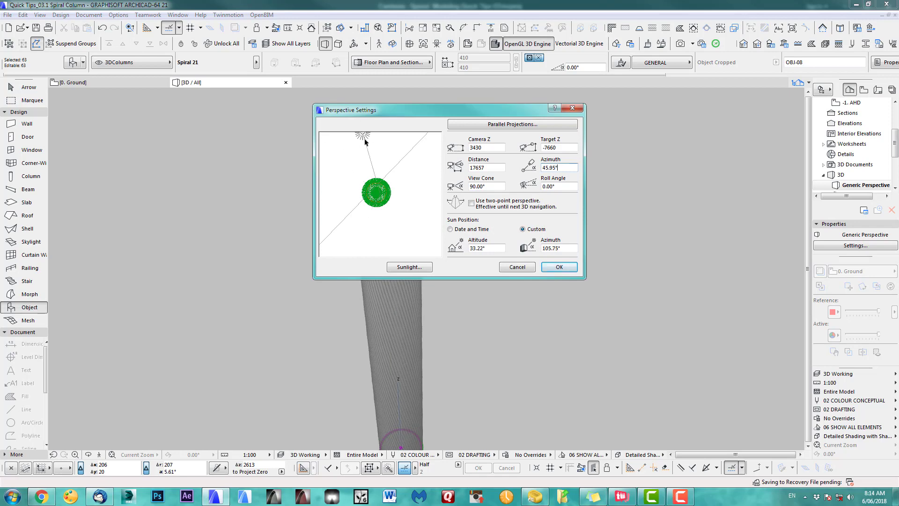
click(559, 267)
Examine the spiral fluting in 3D along the column's shaft and around its upper rim
drag(425, 288, 444, 221)
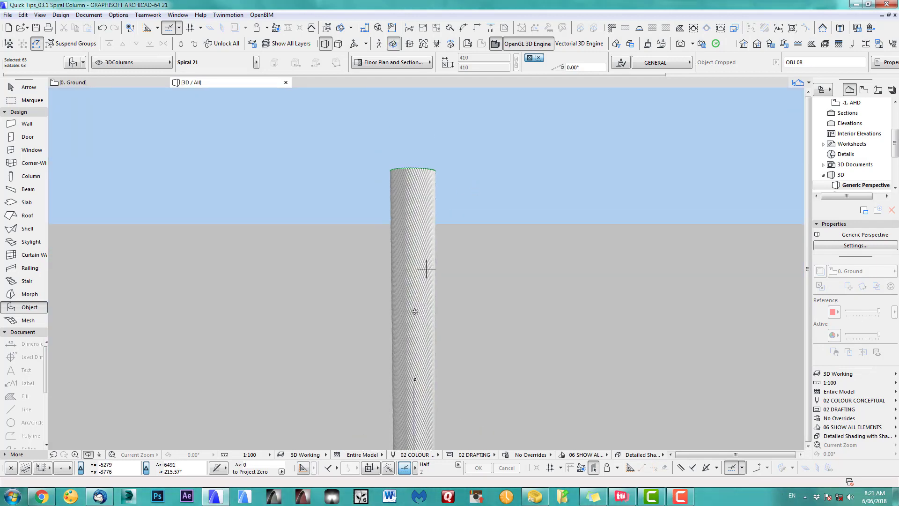
scroll(420, 234, up, 3)
shift+middle_drag(414, 265, 413, 336)
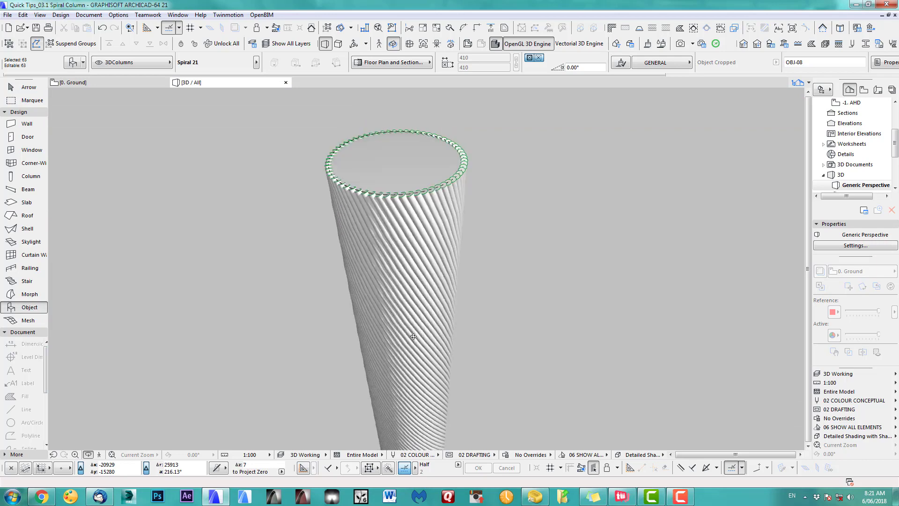
scroll(413, 336, up, 5)
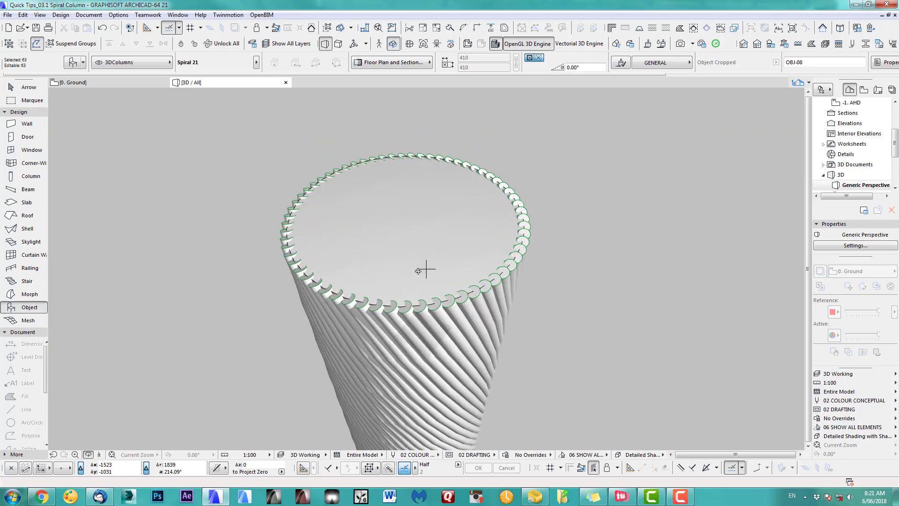
scroll(418, 271, down, 5)
scroll(424, 341, up, 5)
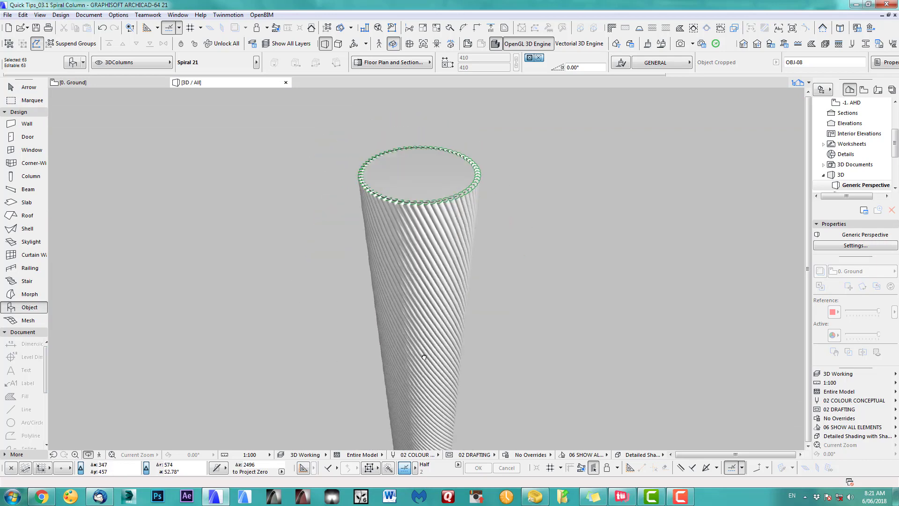
drag(424, 342, 418, 295)
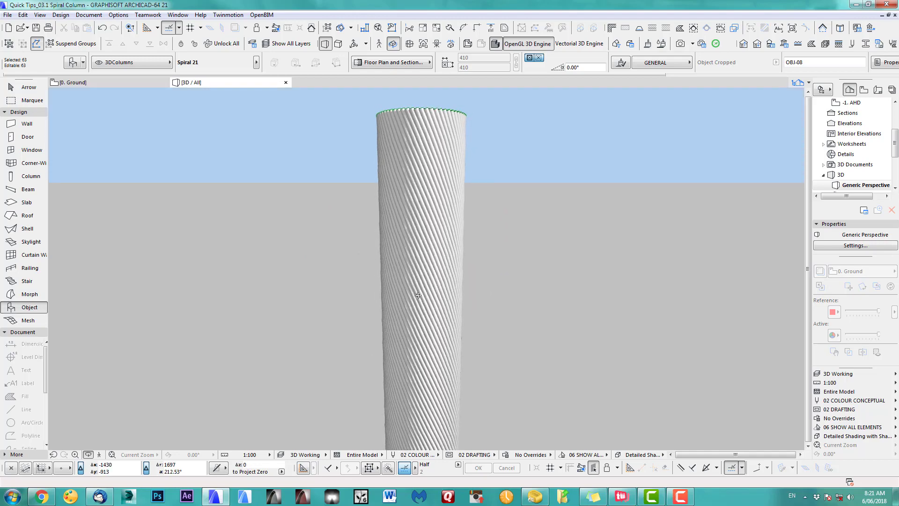
scroll(411, 197, up, 3)
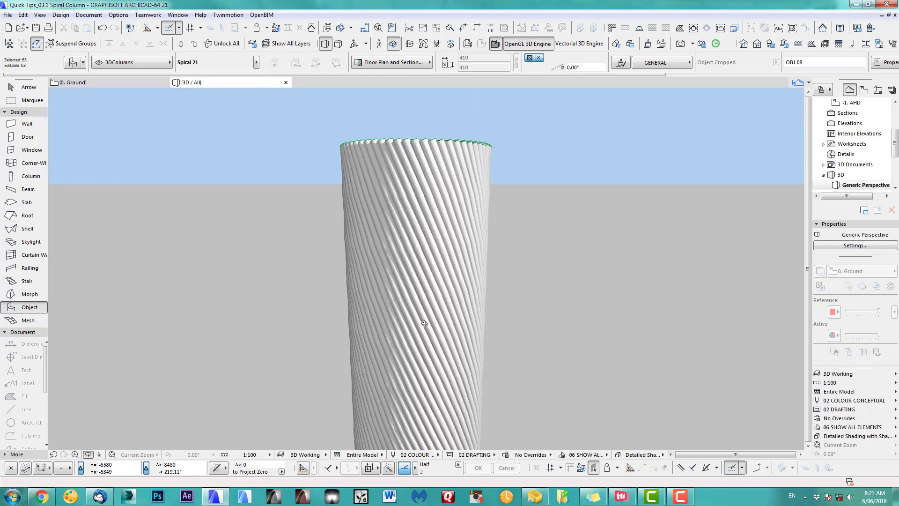